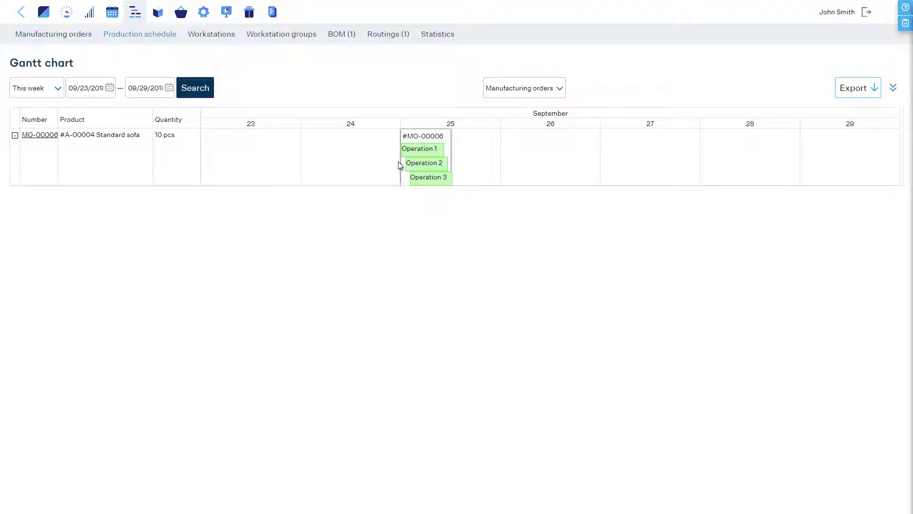
# Step: Open the Standard sofa routing and check operation 3's Overlap pcs value of 1
pyautogui.click(383, 40)
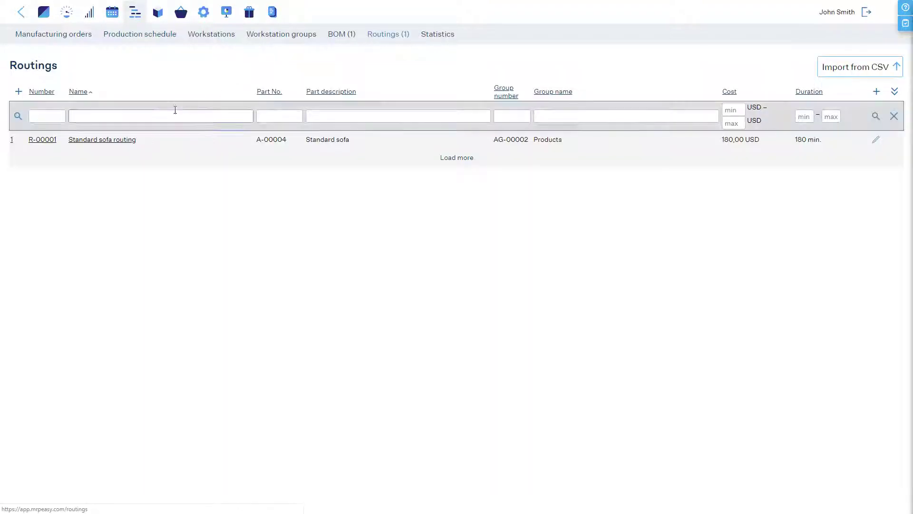
pyautogui.click(126, 139)
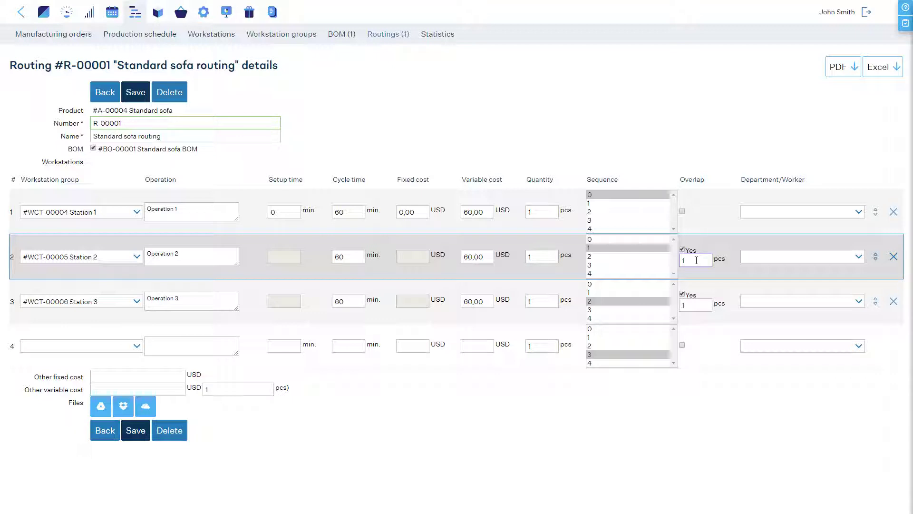
pyautogui.click(697, 305)
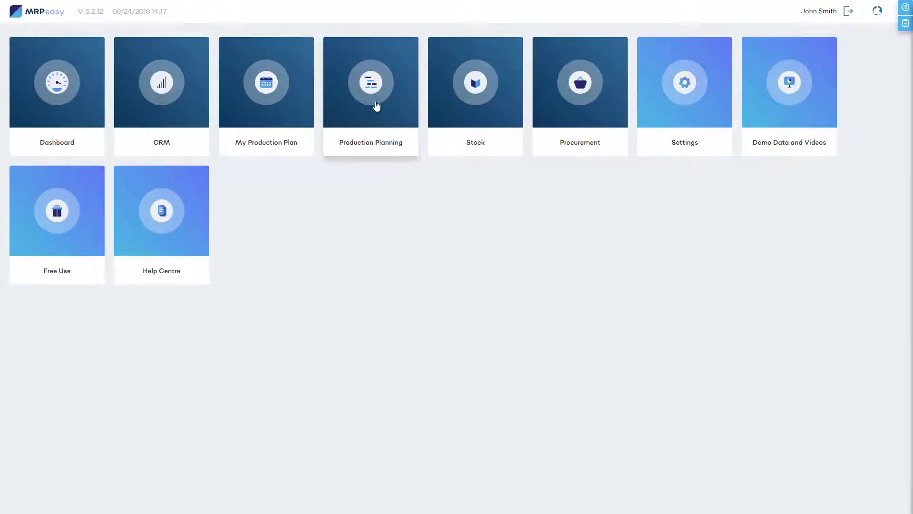
# Step: Show this week's production Gantt chart with MO-00006 expanded into its Sequence #1, #2 and #3 bars
pyautogui.click(374, 98)
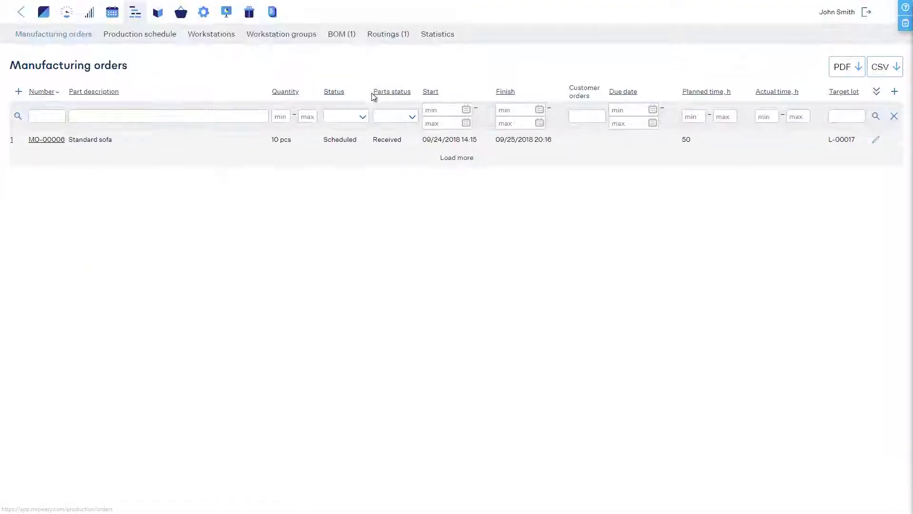
pyautogui.click(152, 42)
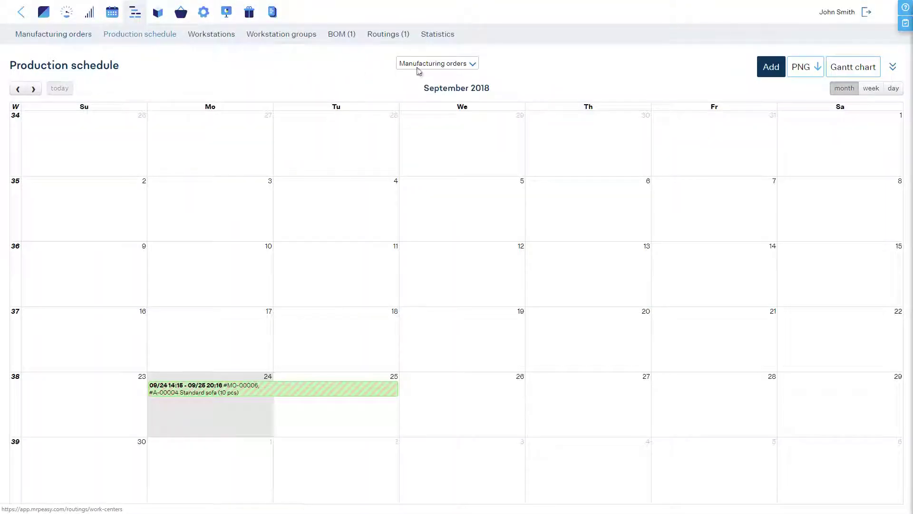
pyautogui.click(842, 69)
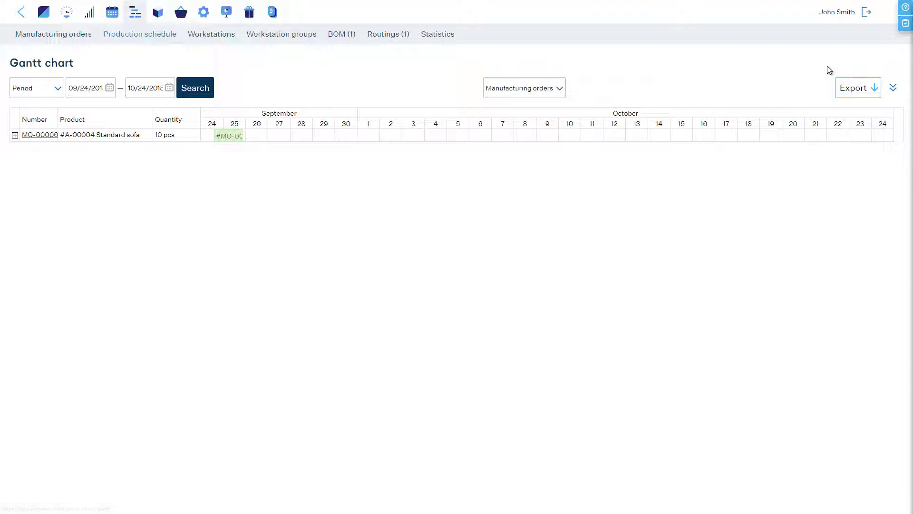
pyautogui.click(233, 124)
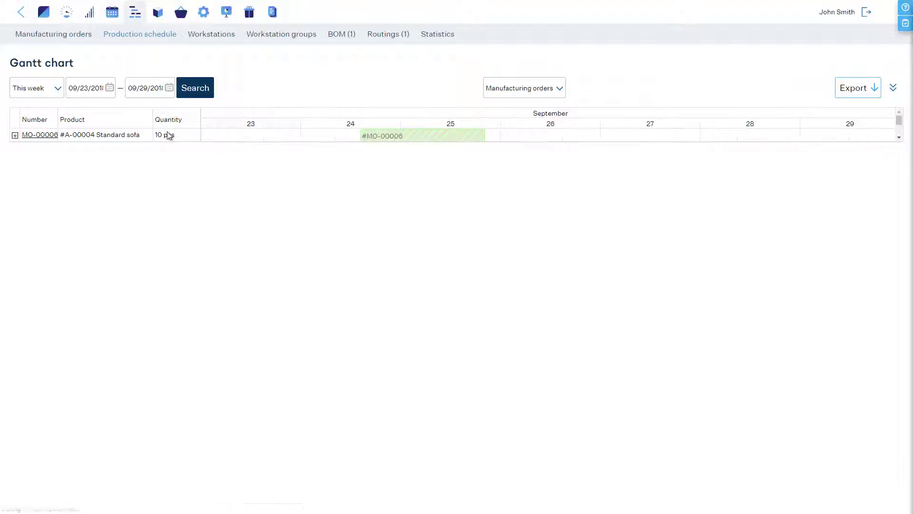
pyautogui.click(14, 135)
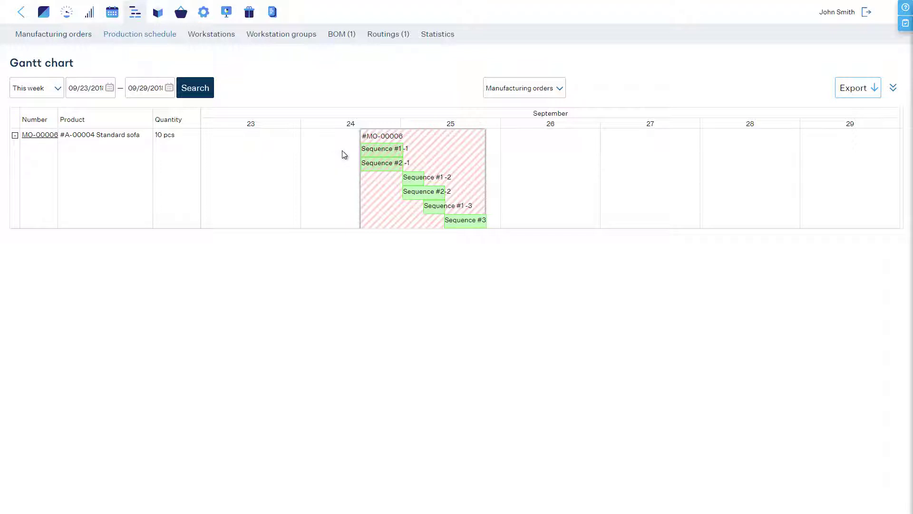
pyautogui.moveTo(363, 166)
pyautogui.moveTo(447, 229)
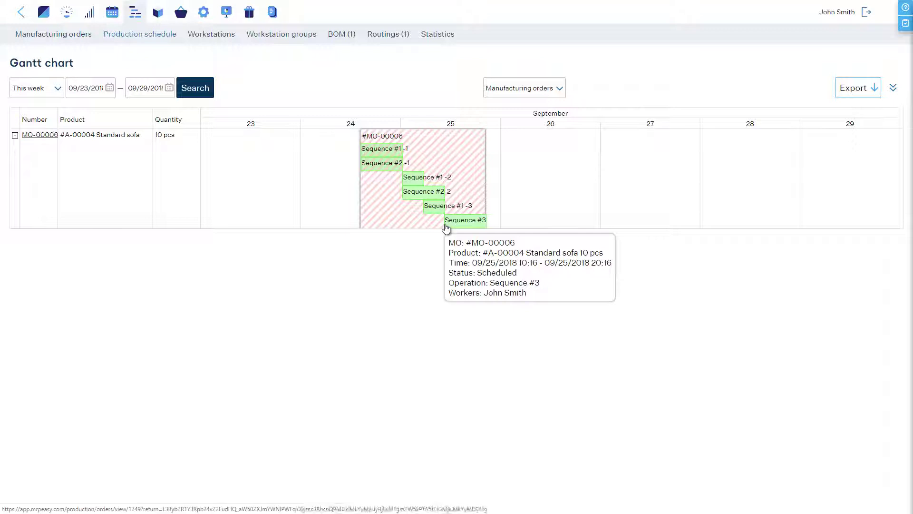
# Step: Reopen routing R-00001 and review its operations, Sequence #1-1 through Sequence #3
pyautogui.click(389, 37)
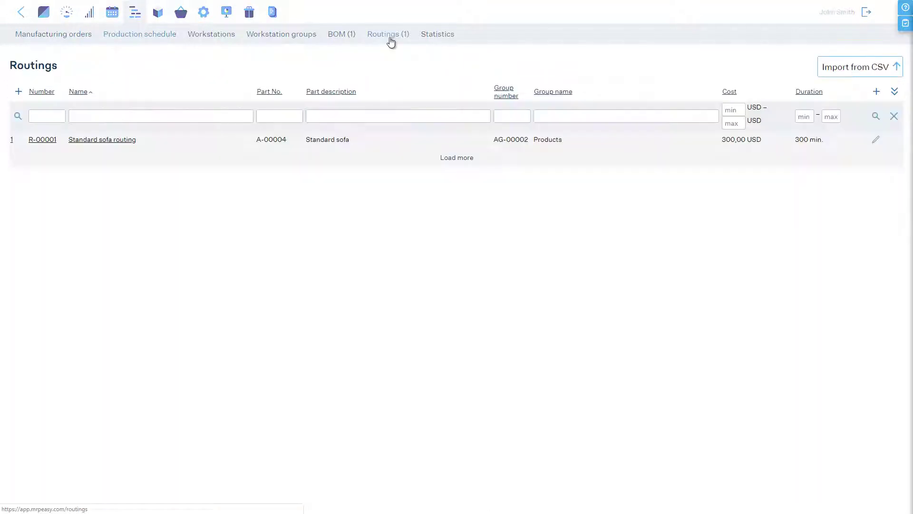
pyautogui.click(113, 141)
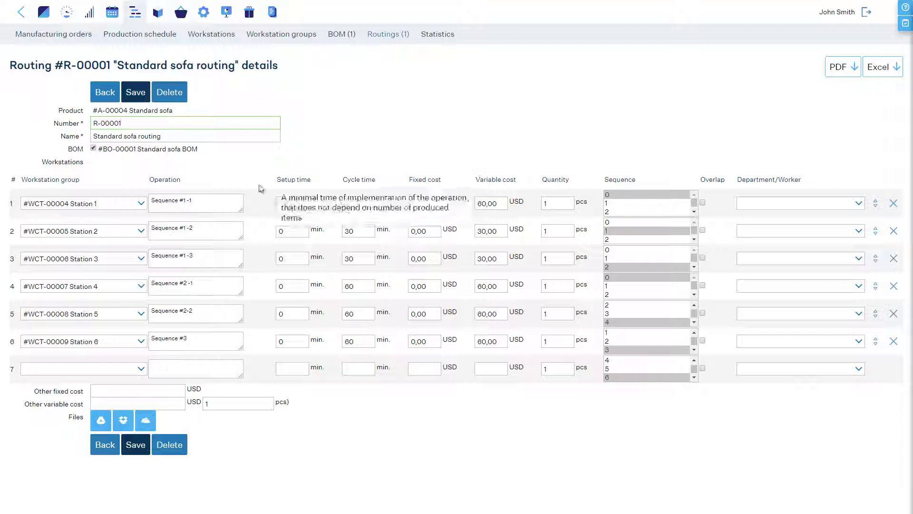
pyautogui.click(207, 229)
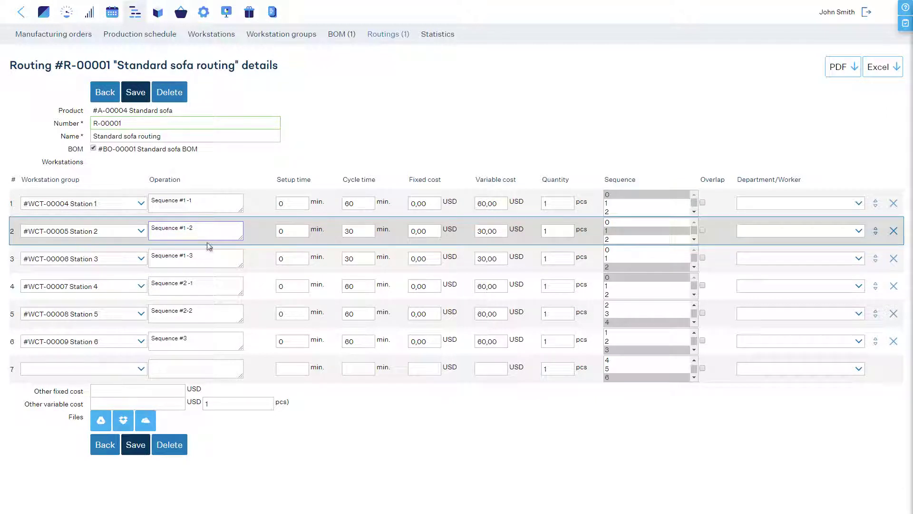
pyautogui.click(208, 286)
pyautogui.click(203, 313)
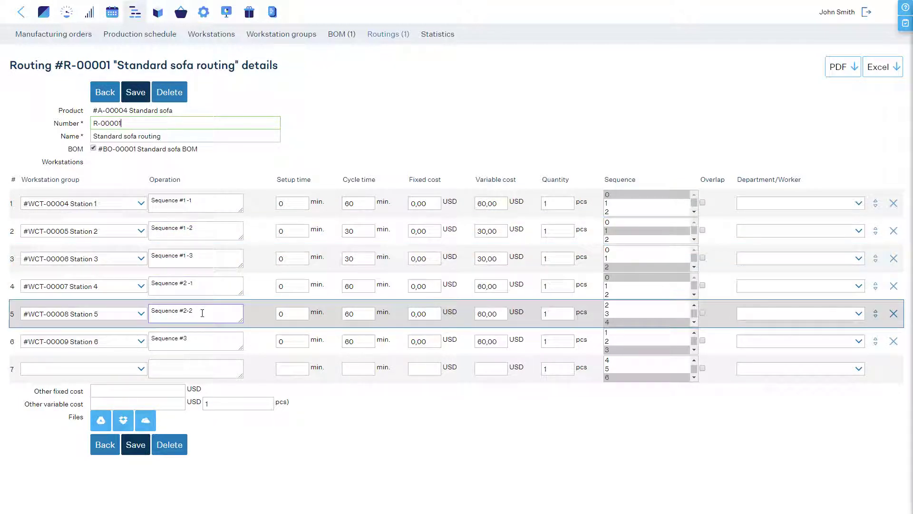
pyautogui.click(204, 340)
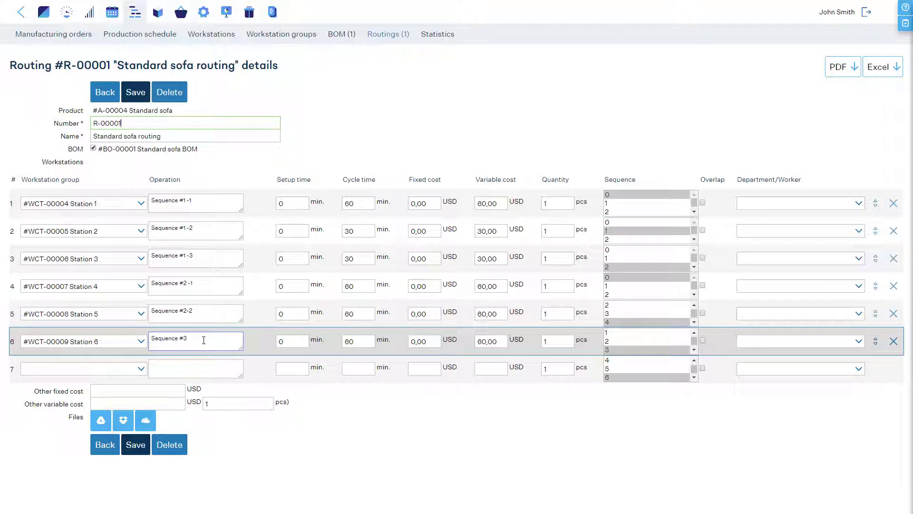
pyautogui.click(211, 197)
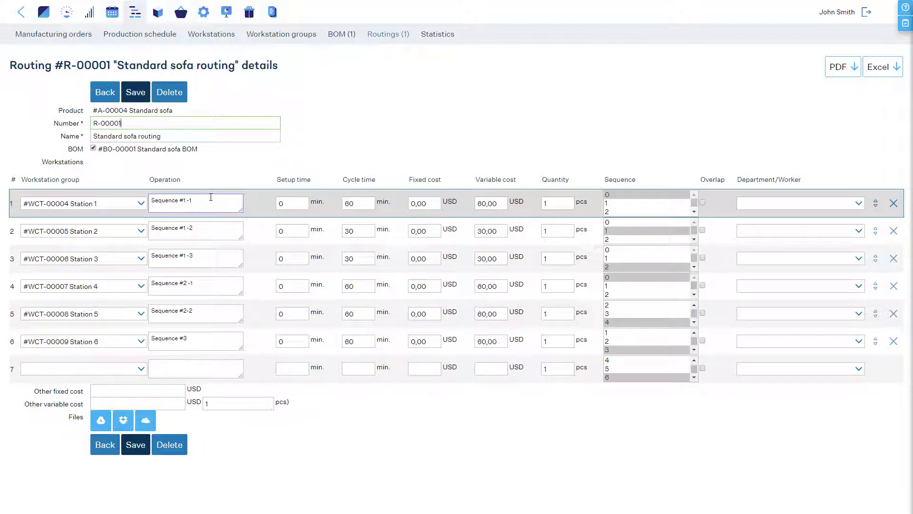
# Step: Chain Sequence #1: #1-1 starts at 0, #1-2 follows operation 1, #1-3 follows operation 2
pyautogui.click(571, 198)
pyautogui.click(636, 196)
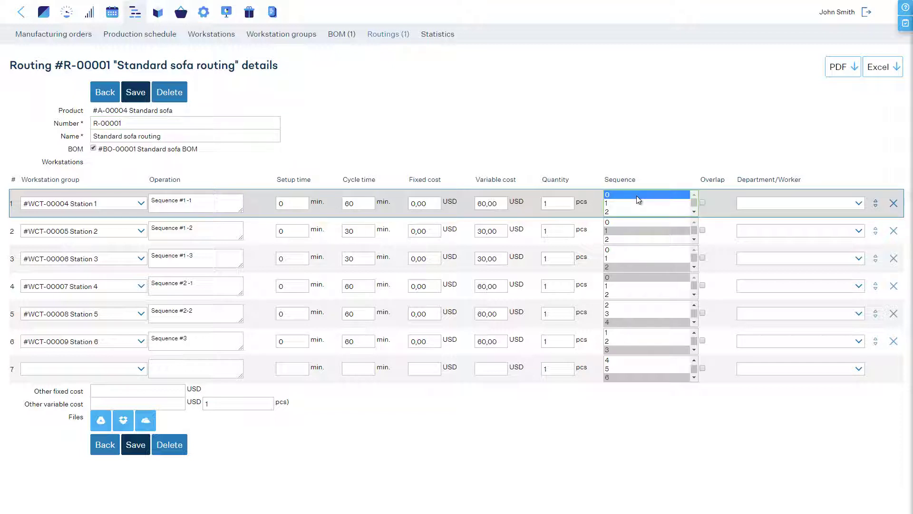
pyautogui.click(212, 228)
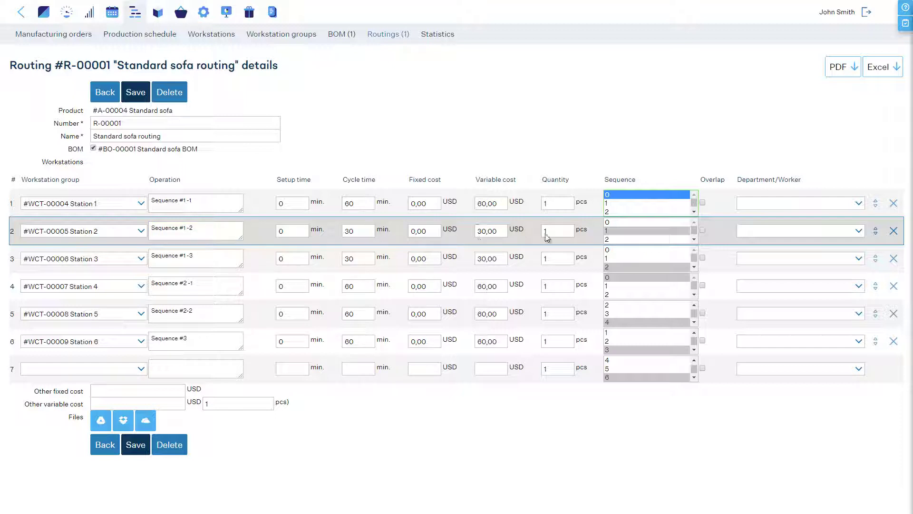
pyautogui.click(624, 234)
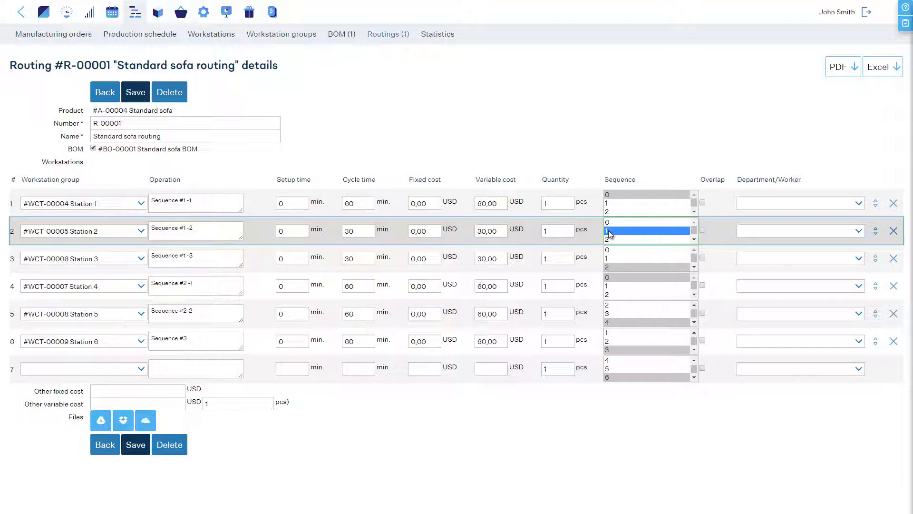
pyautogui.click(212, 255)
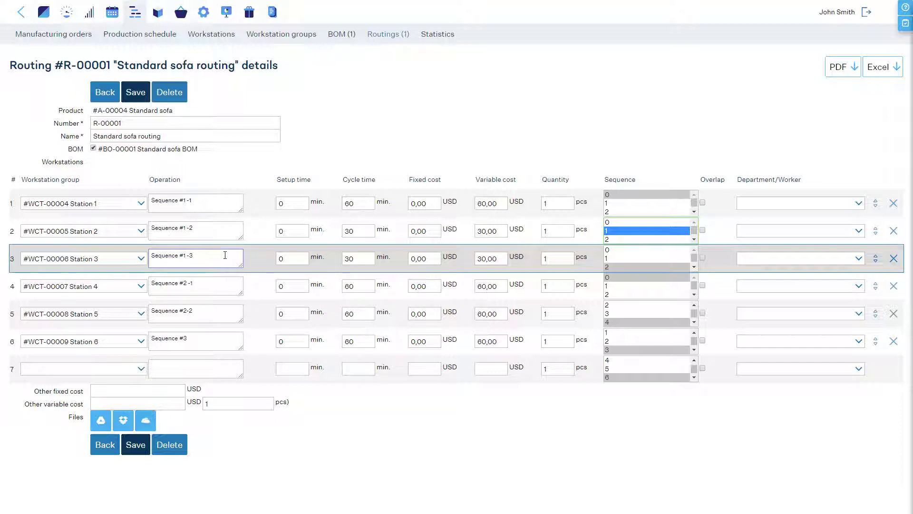
pyautogui.click(612, 268)
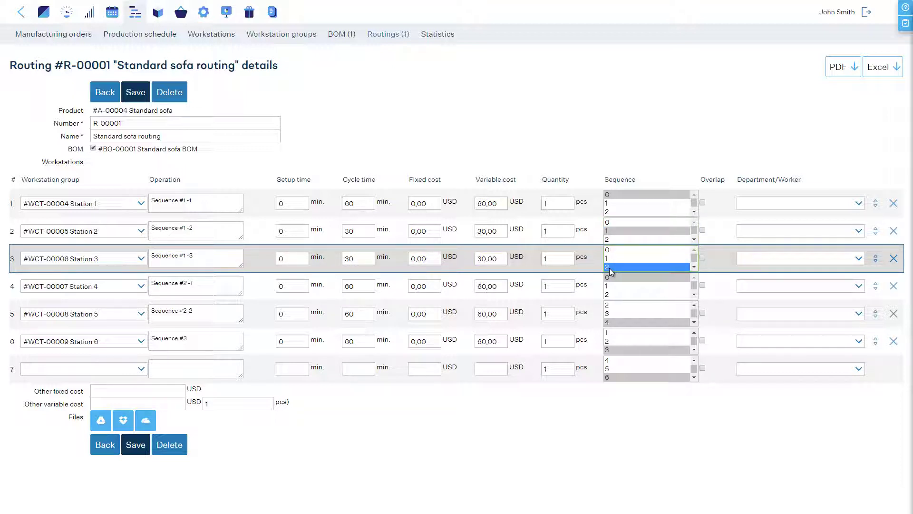
# Step: Start #2-1 at 0, have #2-2 follow operation 4, and #3 follow both 3 and 5
pyautogui.click(203, 281)
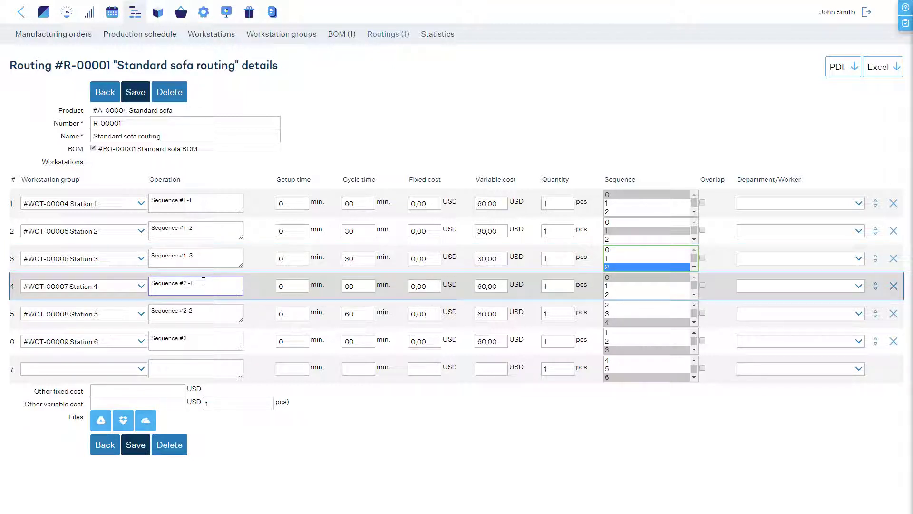
pyautogui.click(627, 279)
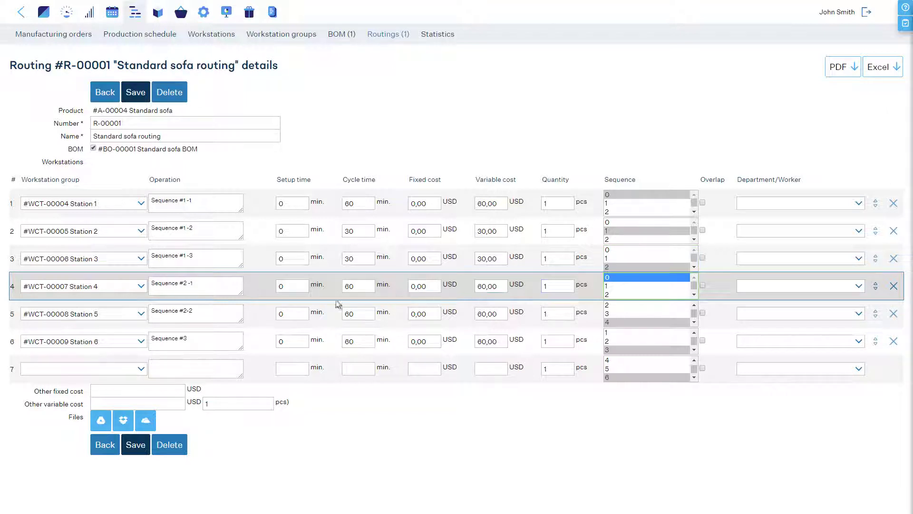
pyautogui.click(215, 318)
pyautogui.click(616, 322)
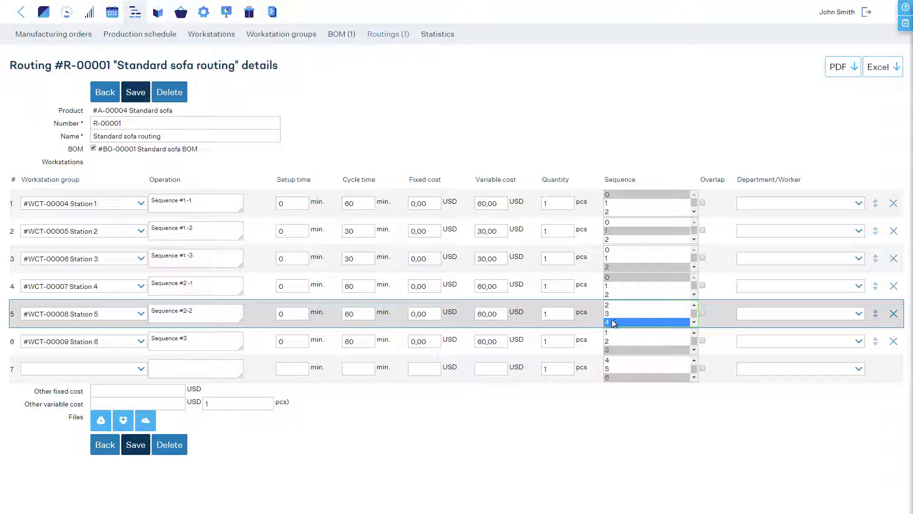
pyautogui.click(219, 336)
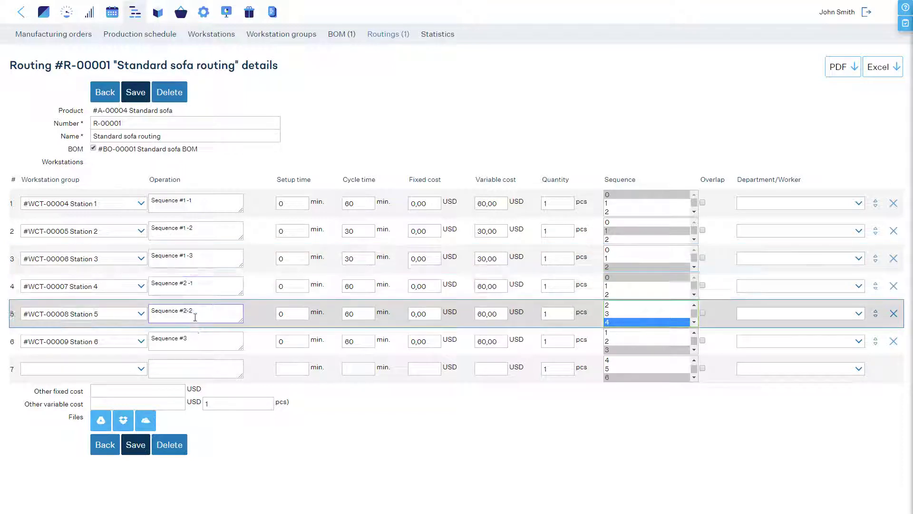
pyautogui.click(694, 349)
pyautogui.click(695, 350)
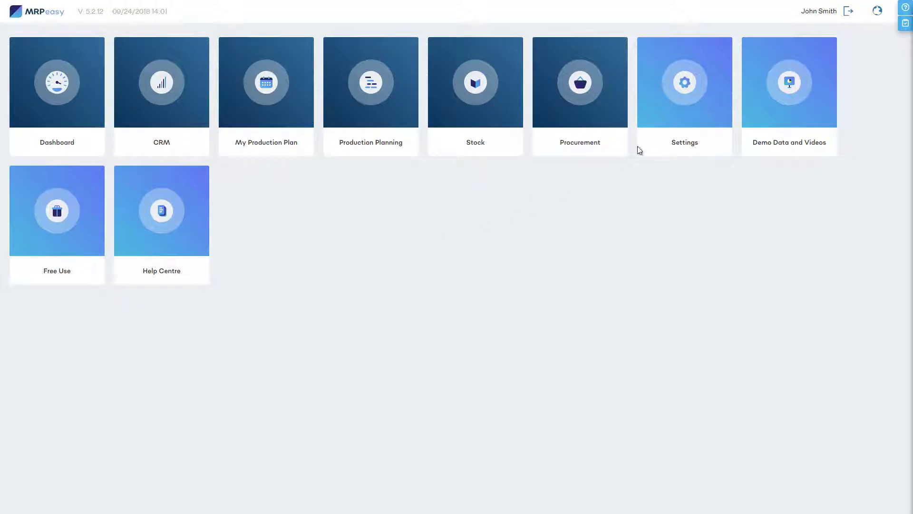
# Step: Set 'Overlap and special sequences of manufacturing operations' to Yes in Professional functions and save
pyautogui.click(670, 106)
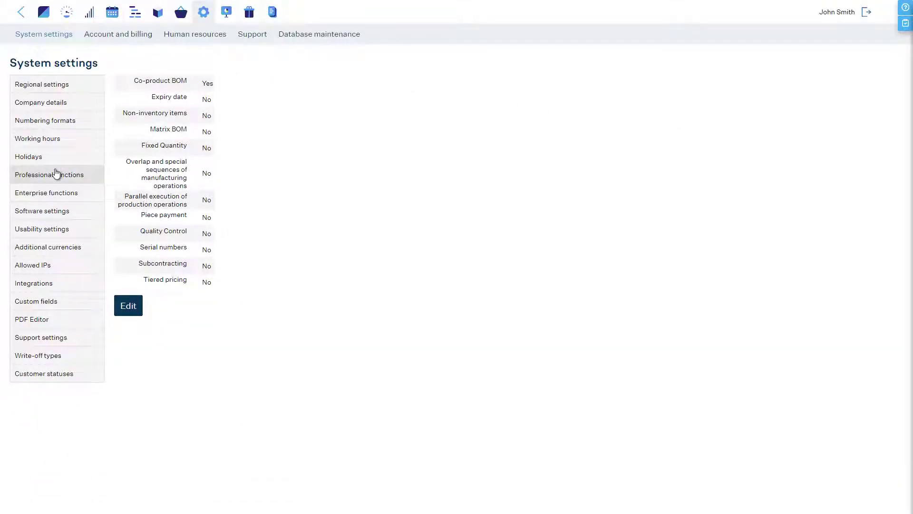
pyautogui.click(128, 298)
pyautogui.click(183, 184)
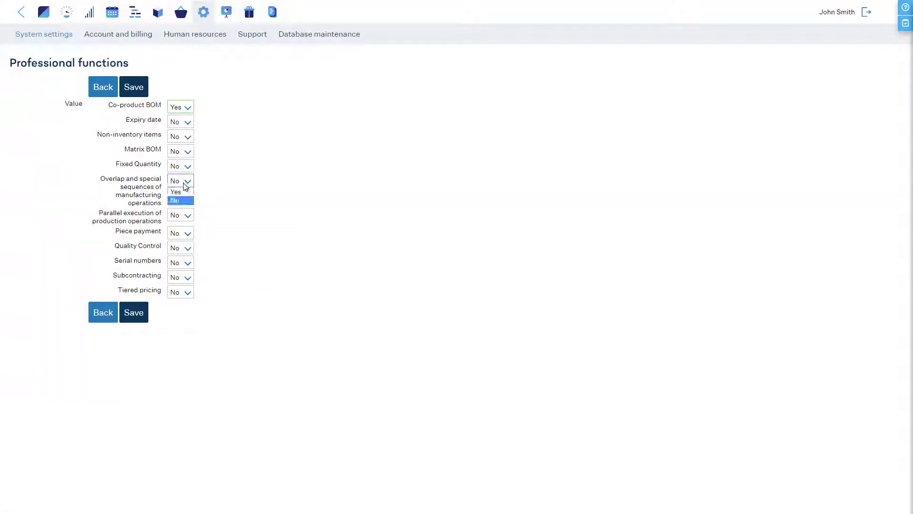
pyautogui.click(179, 198)
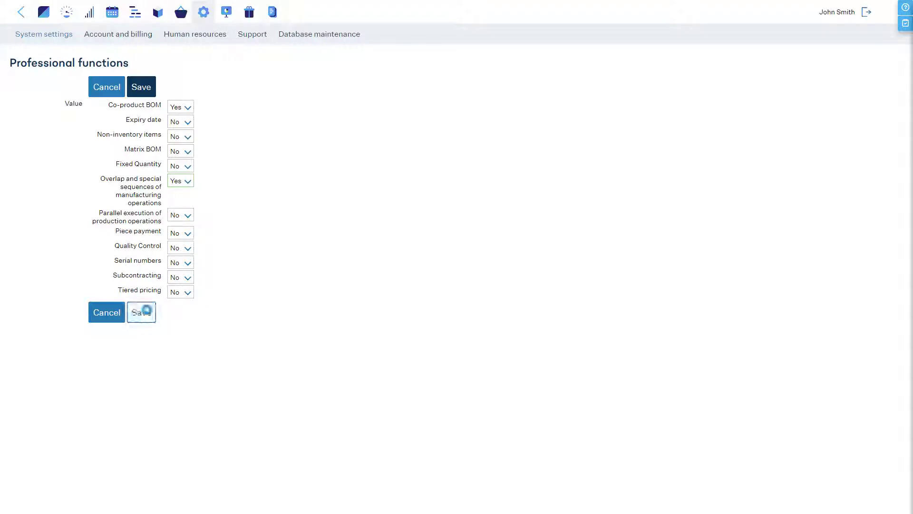
pyautogui.click(141, 312)
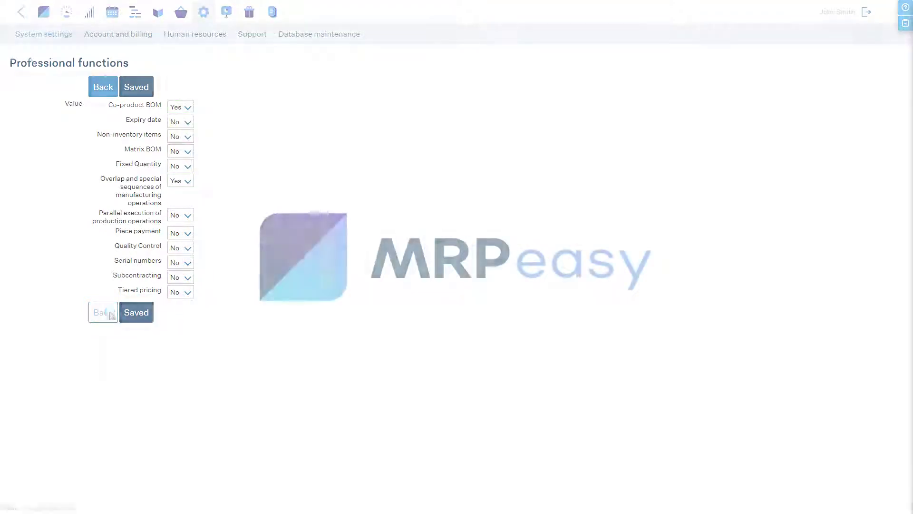